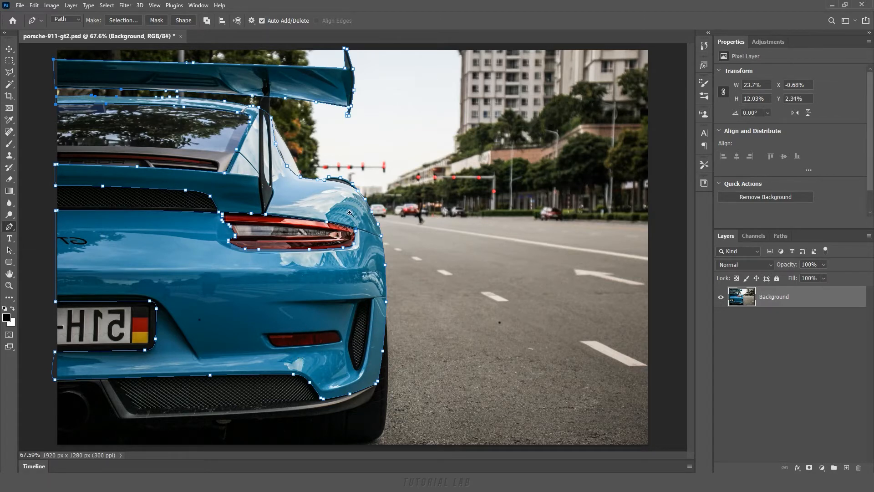
Step: Set the path operation to Exclude Overlapping Shapes and trace the dark gap beneath the curved lip on the rear fender
{"action": "scroll", "coordinate": [334, 194], "scroll_direction": "up", "scroll_amount": 10}
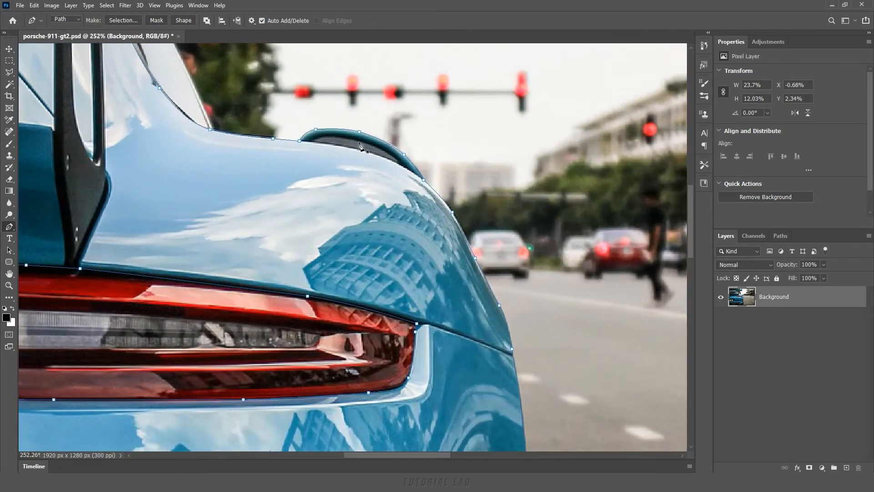
{"action": "left_click", "coordinate": [207, 20]}
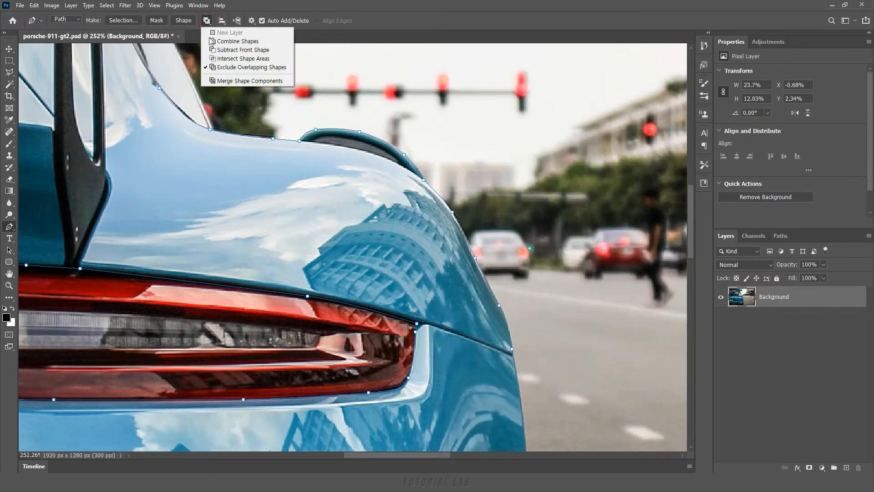
{"action": "left_click", "coordinate": [237, 68]}
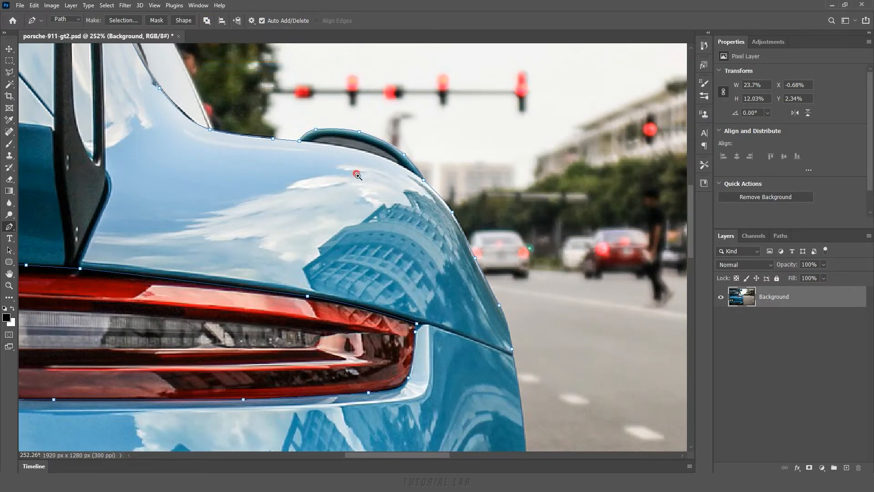
{"action": "scroll", "coordinate": [356, 174], "scroll_direction": "up", "scroll_amount": 4}
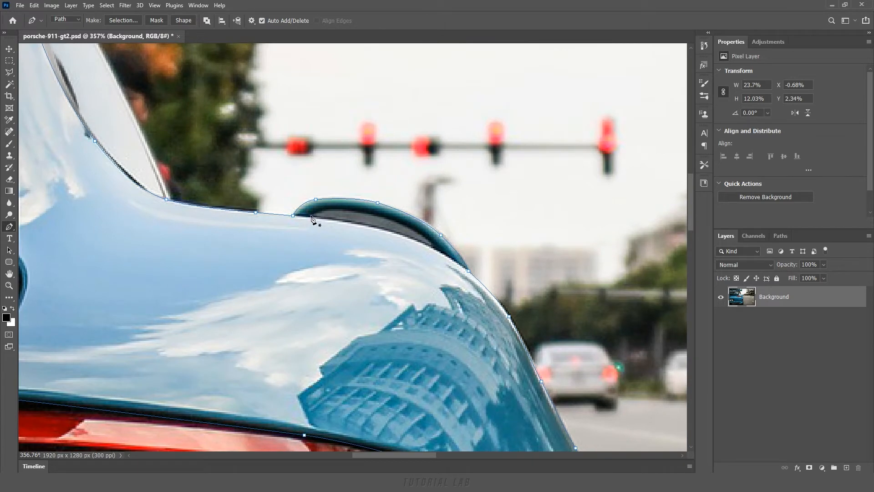
{"action": "left_click", "coordinate": [309, 215]}
{"action": "left_click_drag", "start_coordinate": [373, 213], "coordinate": [408, 236]}
{"action": "left_click_drag", "start_coordinate": [309, 216], "coordinate": [263, 215]}
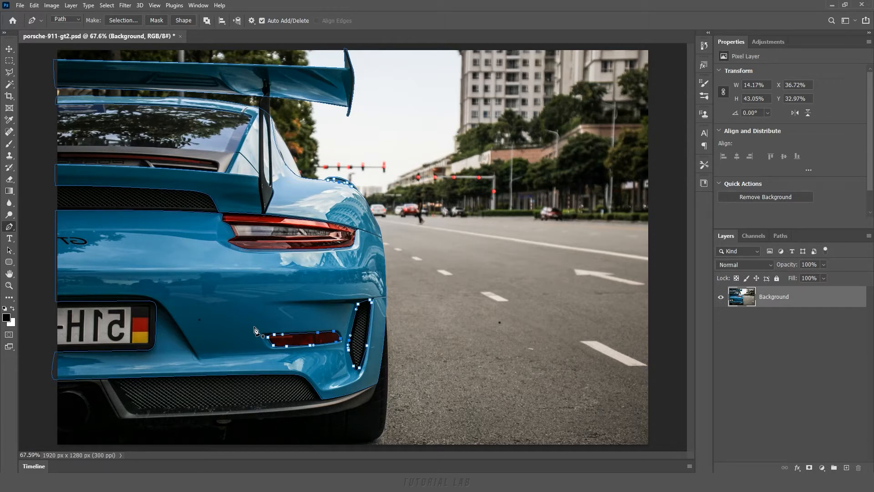
Step: Select all the traced path components of the car body and convert them into a selection
{"action": "left_click_drag", "start_coordinate": [429, 304], "coordinate": [204, 374]}
{"action": "left_click_drag", "start_coordinate": [483, 379], "coordinate": [45, 68]}
{"action": "key", "text": "ctrl+Return"}
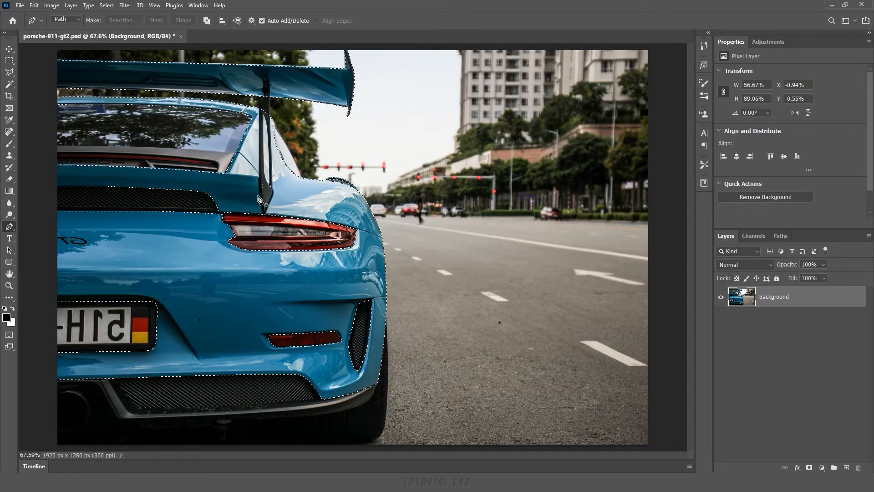
Step: Trace the black spoiler support with a closed Pen path and subtract it from the car body selection
{"action": "scroll", "coordinate": [300, 181], "scroll_direction": "up", "scroll_amount": 5}
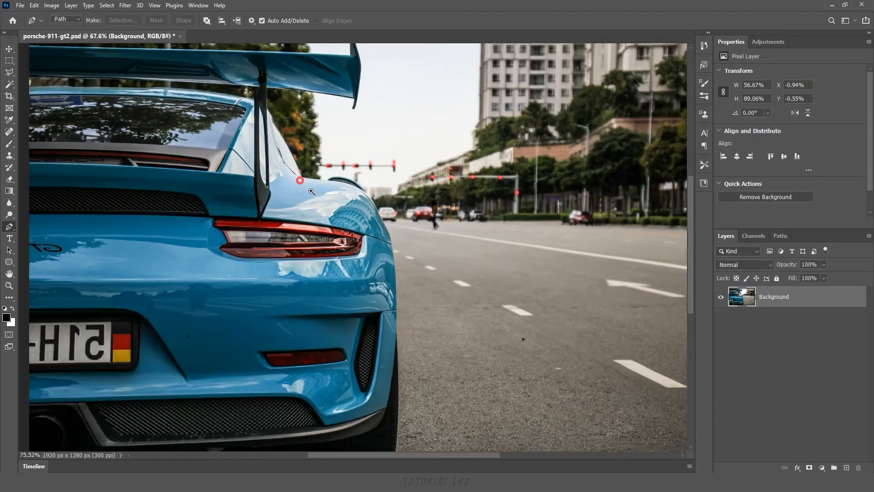
{"action": "left_click_drag", "start_coordinate": [305, 117], "coordinate": [393, 214]}
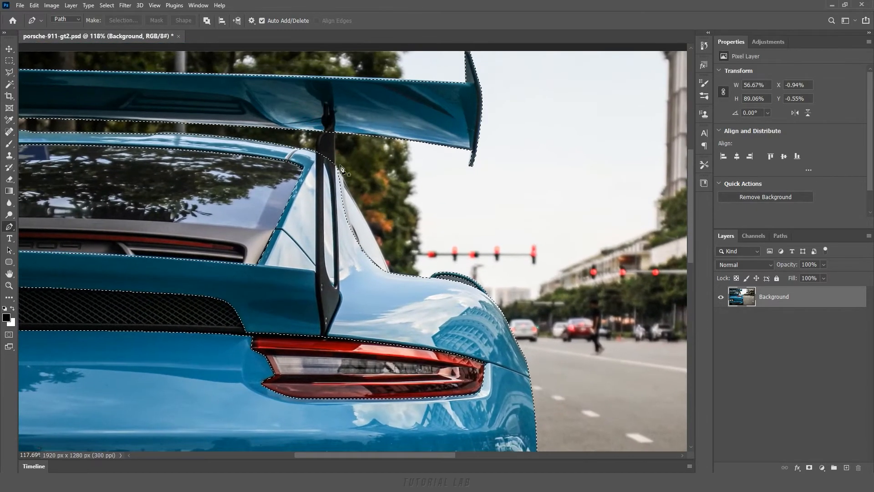
{"action": "left_click", "coordinate": [316, 145]}
{"action": "left_click", "coordinate": [317, 284]}
{"action": "left_click", "coordinate": [320, 315]}
{"action": "left_click", "coordinate": [321, 336]}
{"action": "left_click", "coordinate": [322, 340]}
{"action": "left_click_drag", "start_coordinate": [337, 307], "coordinate": [338, 305]}
{"action": "left_click", "coordinate": [340, 286]}
{"action": "left_click", "coordinate": [336, 151]}
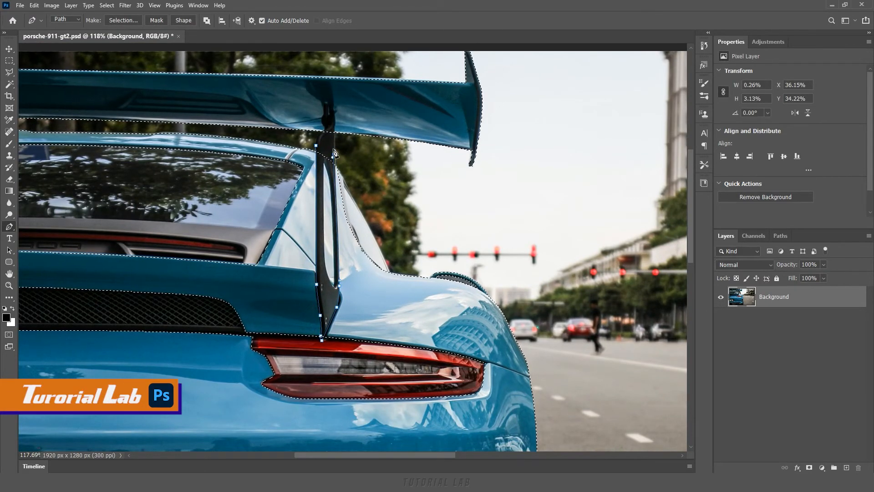
{"action": "left_click", "coordinate": [316, 147]}
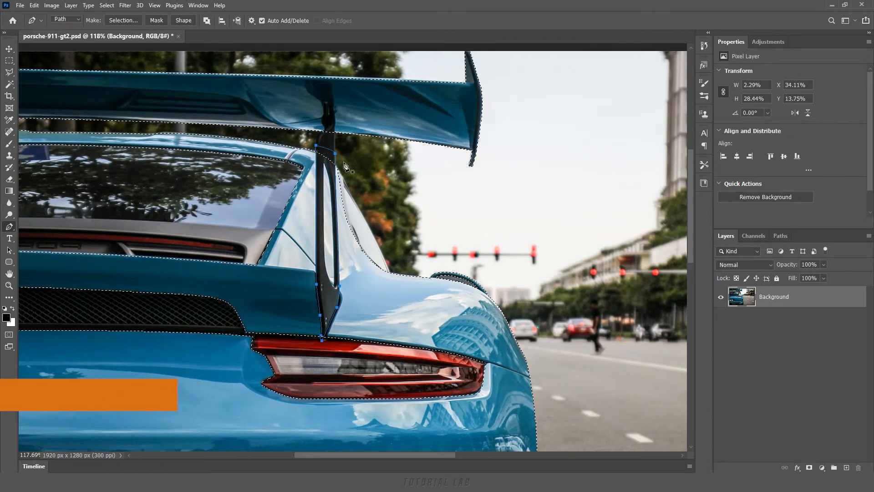
{"action": "left_click", "coordinate": [377, 113], "text": "ctrl+alt"}
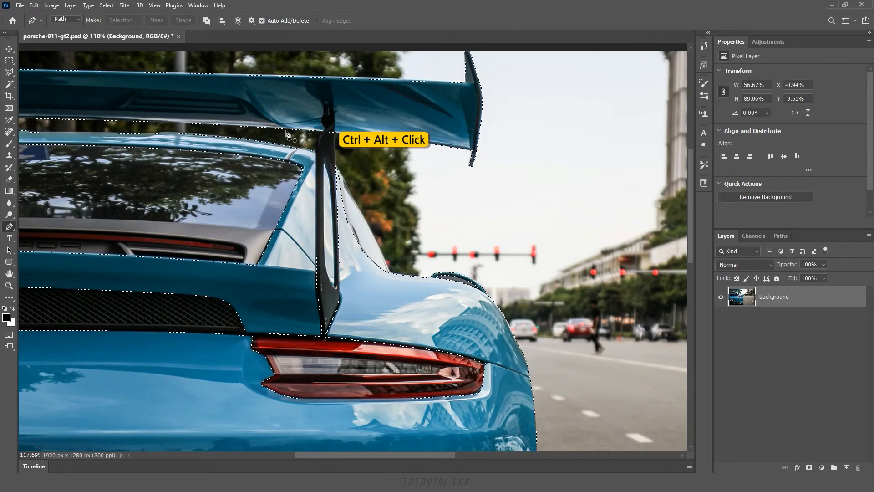
Step: Create a layer group masked by the car body selection and feather its mask by 0.2 px
{"action": "key", "text": "ctrl+0"}
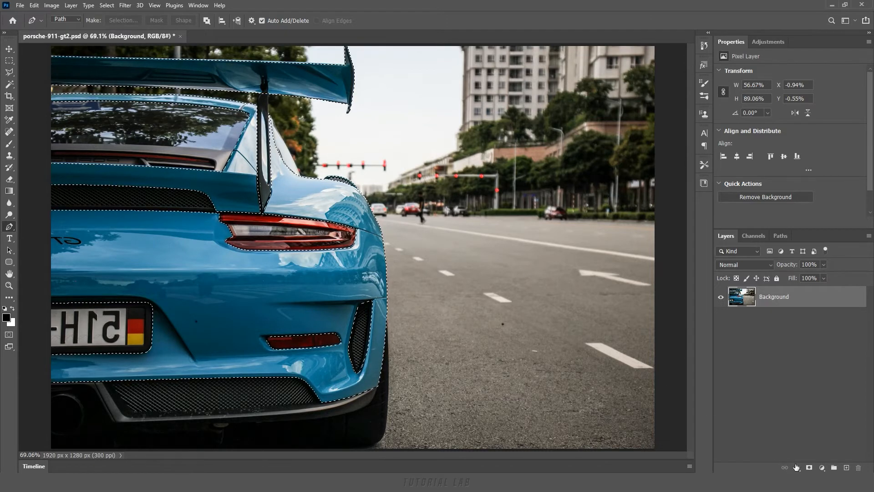
{"action": "left_click", "coordinate": [835, 468]}
{"action": "left_click", "coordinate": [809, 467]}
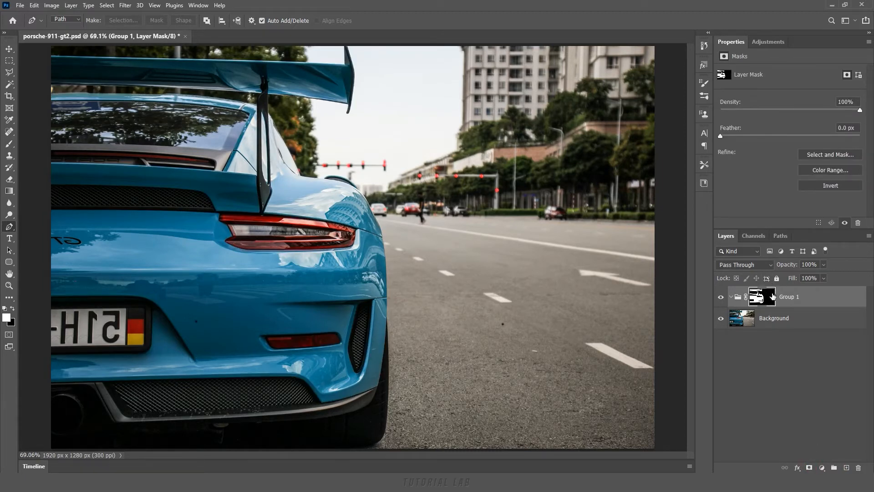
{"action": "type", "text": "0.2"}
{"action": "key", "text": "Return"}
Step: Make black the foreground and white the background color, and add a Gradient Map adjustment layer inside the masked group
{"action": "left_click", "coordinate": [9, 49]}
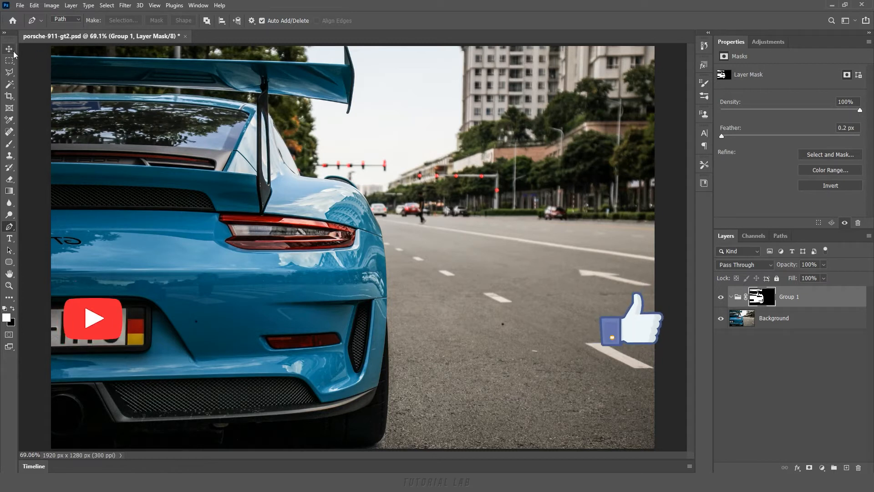
{"action": "left_click", "coordinate": [12, 310]}
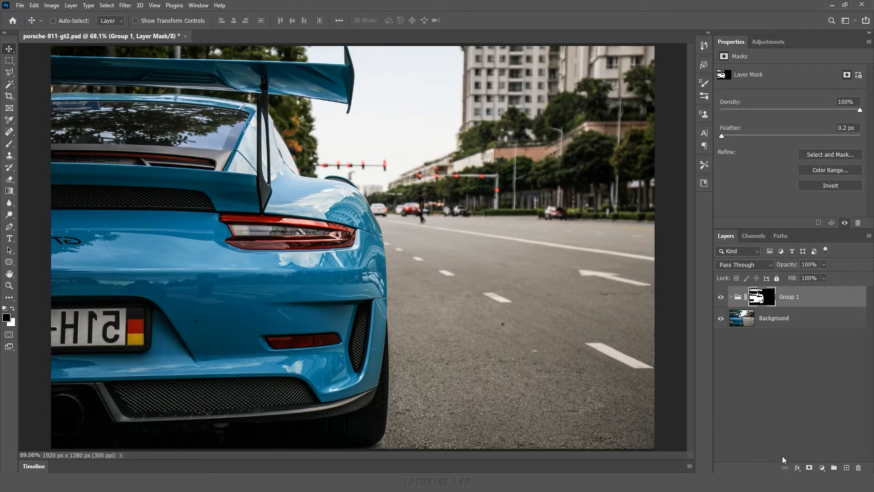
{"action": "left_click", "coordinate": [822, 468]}
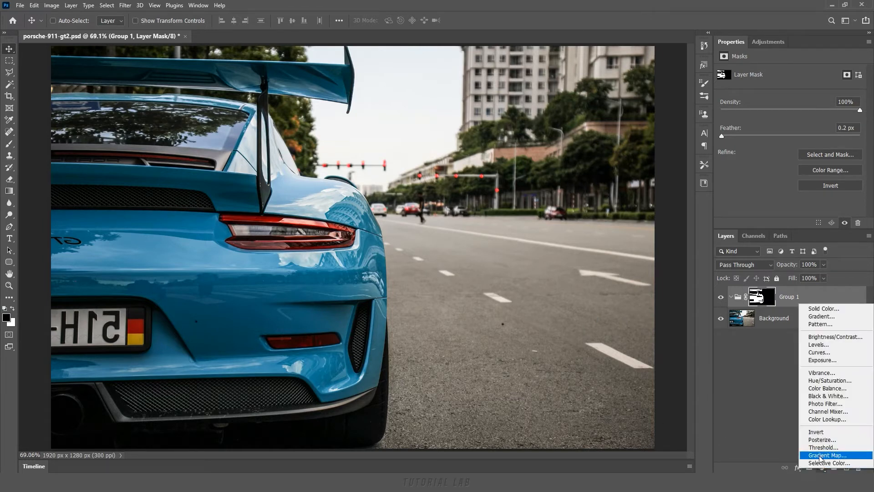
{"action": "left_click", "coordinate": [832, 456]}
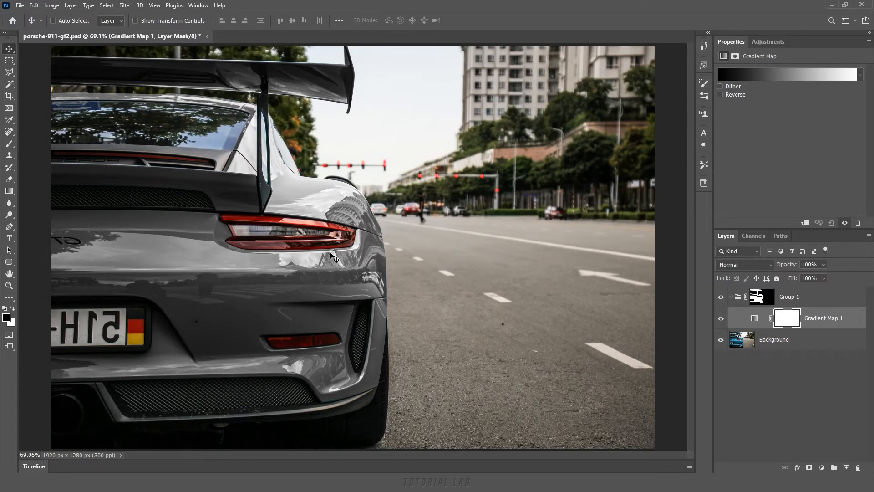
Step: Paint white on the group mask along the spoiler's upper edge with the Brush to cover the leftover blue
{"action": "scroll", "coordinate": [269, 110], "scroll_direction": "up", "scroll_amount": 6}
{"action": "left_click_drag", "start_coordinate": [269, 109], "coordinate": [410, 264]}
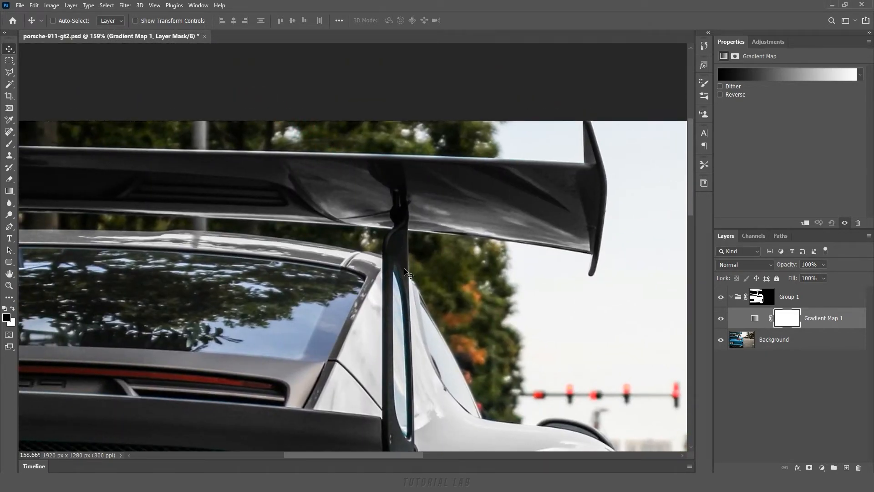
{"action": "left_click", "coordinate": [12, 145]}
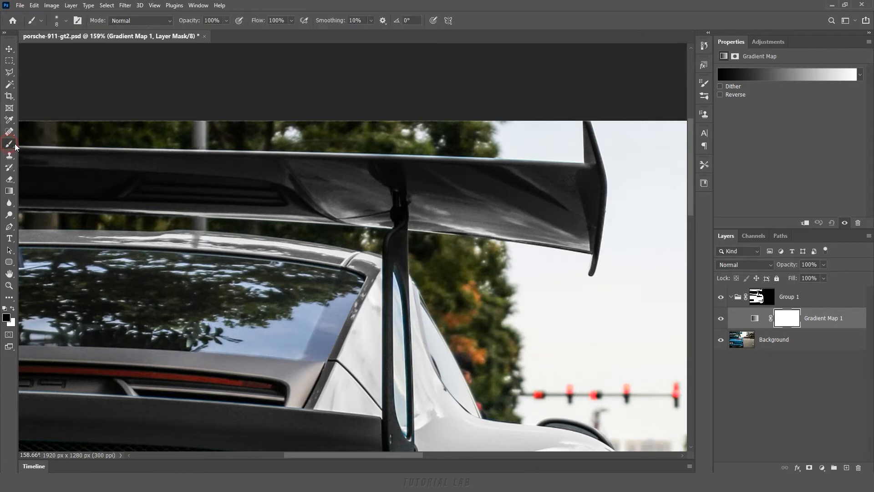
{"action": "left_click", "coordinate": [762, 298]}
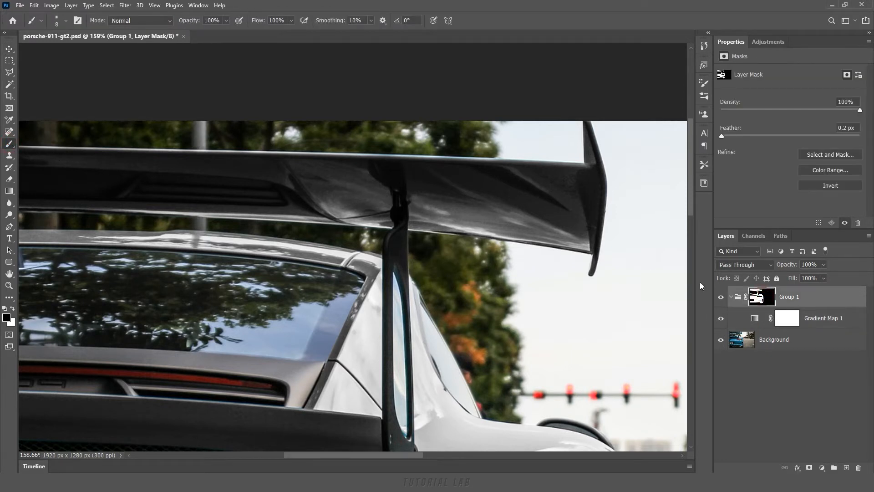
{"action": "key", "text": "x"}
{"action": "left_click_drag", "start_coordinate": [343, 155], "coordinate": [377, 157]}
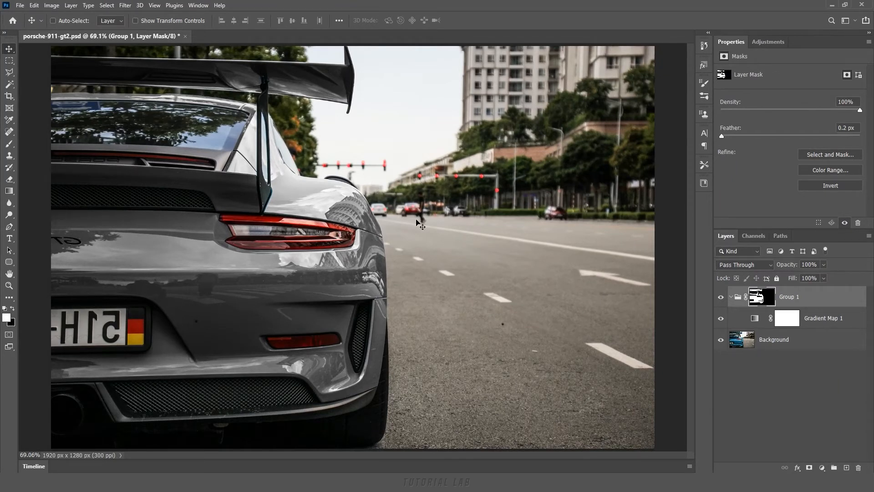
Step: Open the Gradient Map's gradient for editing and add a black color stop at 25%
{"action": "left_click", "coordinate": [753, 320]}
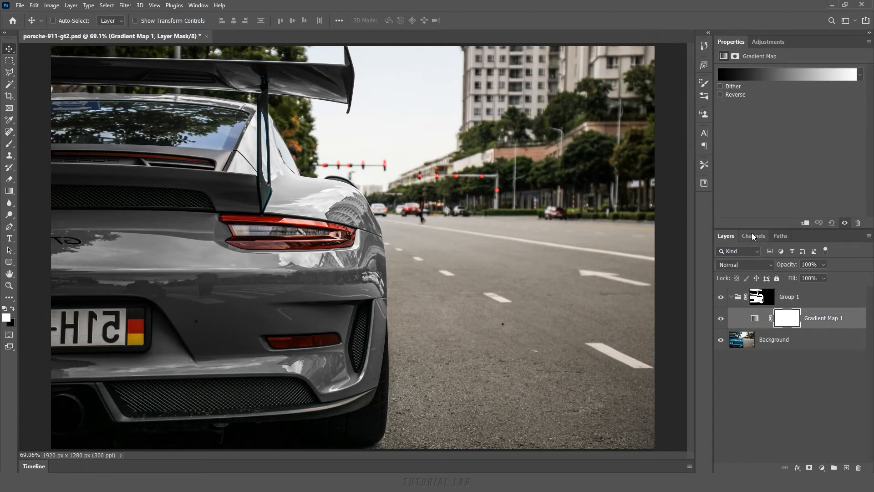
{"action": "left_click", "coordinate": [772, 76]}
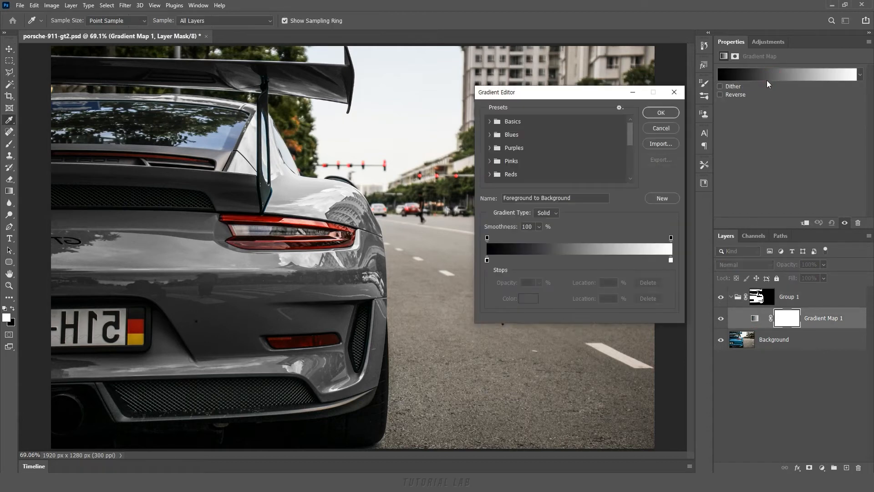
{"action": "left_click", "coordinate": [487, 261]}
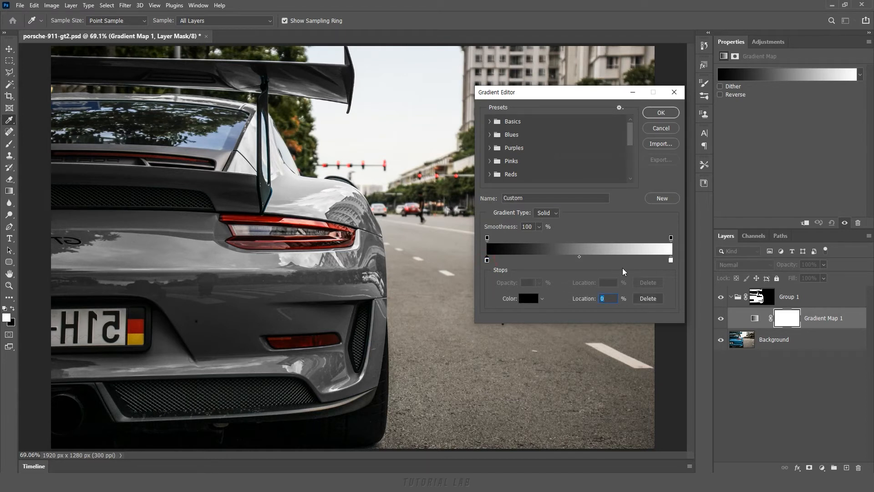
{"action": "left_click", "coordinate": [670, 260]}
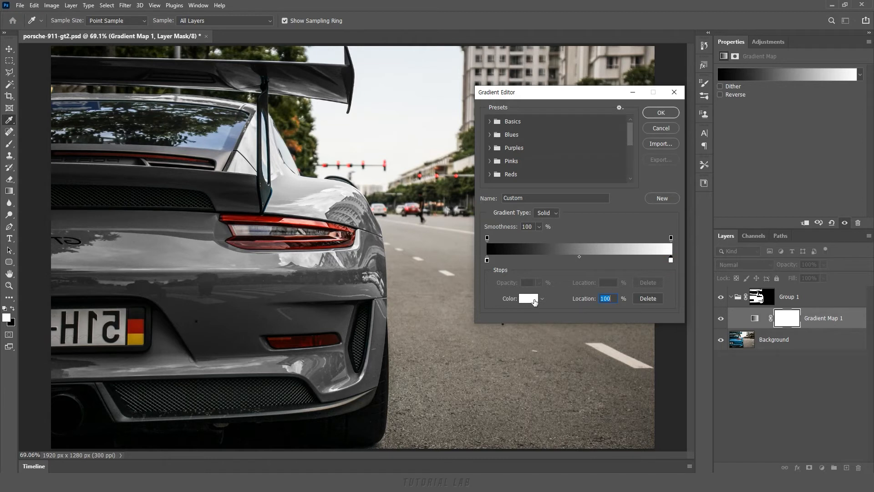
{"action": "left_click", "coordinate": [487, 261]}
{"action": "left_click", "coordinate": [568, 260]}
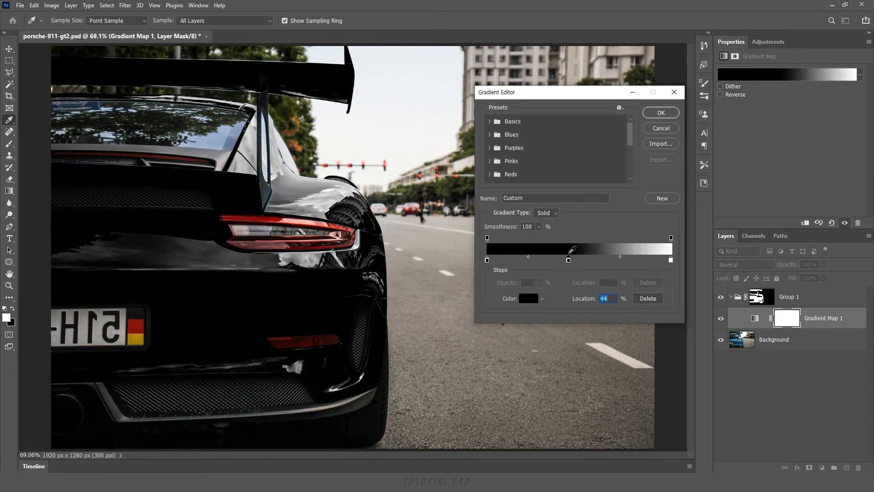
{"action": "left_click_drag", "start_coordinate": [569, 262], "coordinate": [533, 261]}
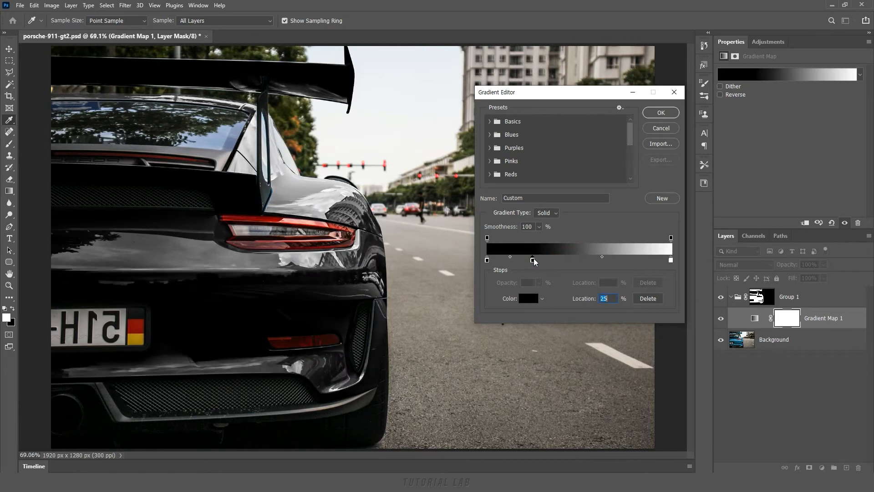
Step: Set the midpoint between the middle black stop and the white end stop to 72%
{"action": "left_click_drag", "start_coordinate": [602, 258], "coordinate": [624, 291]}
{"action": "left_click", "coordinate": [533, 261]}
{"action": "left_click_drag", "start_coordinate": [617, 258], "coordinate": [633, 256]}
{"action": "left_click", "coordinate": [628, 257]}
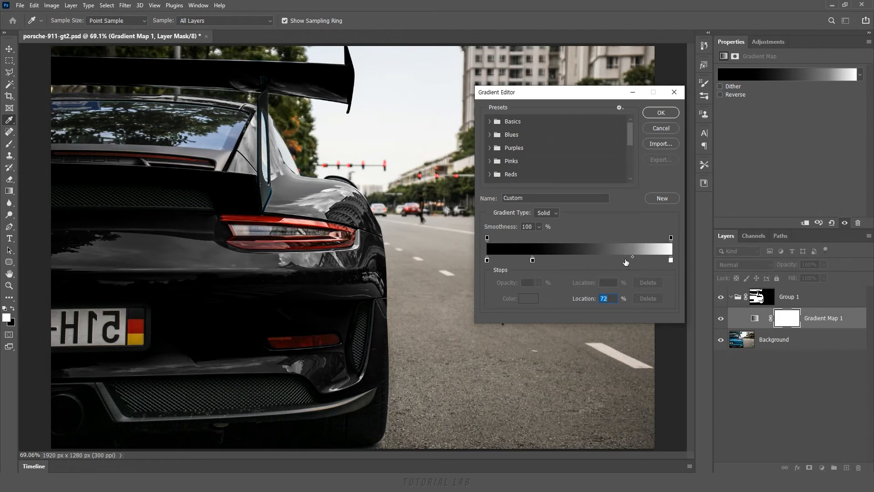
Step: Change the middle color stop at 25% to white (ffffff)
{"action": "left_click", "coordinate": [533, 260]}
{"action": "left_click", "coordinate": [530, 299]}
{"action": "left_click_drag", "start_coordinate": [608, 256], "coordinate": [592, 209]}
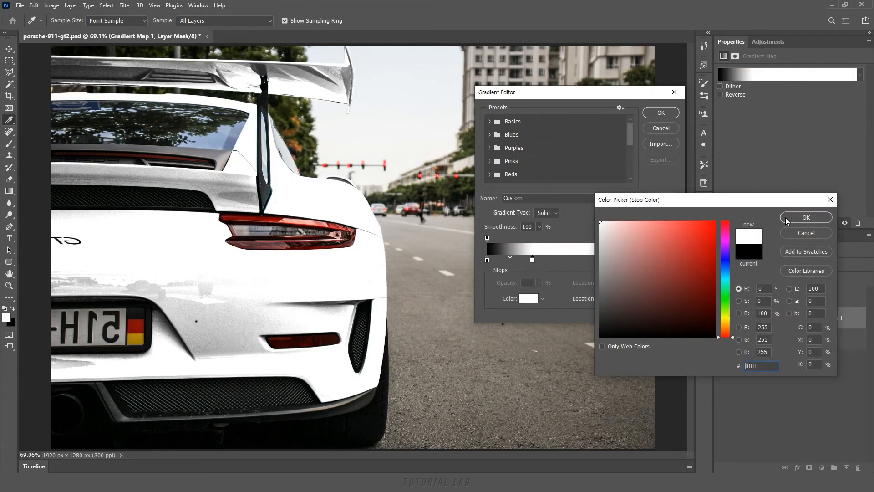
{"action": "left_click", "coordinate": [793, 217]}
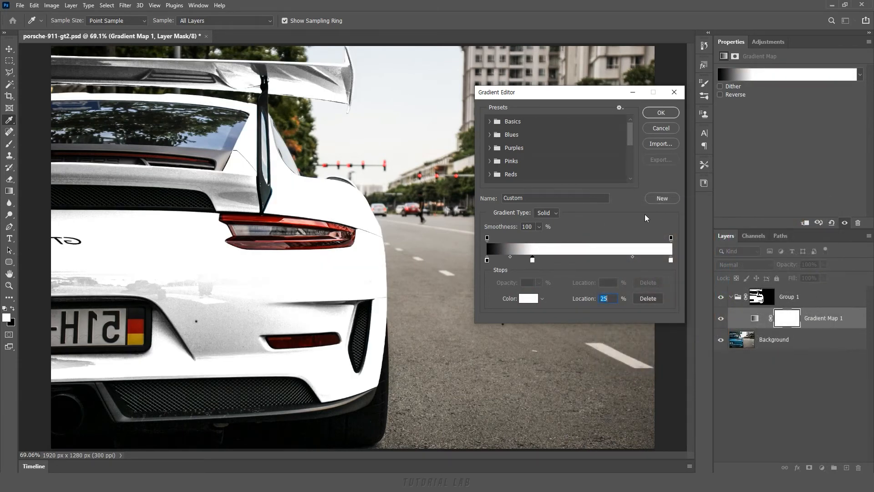
Step: Move the middle white stop to 79% and set the midpoint between it and the black stop to 26%
{"action": "left_click_drag", "start_coordinate": [533, 260], "coordinate": [637, 258]}
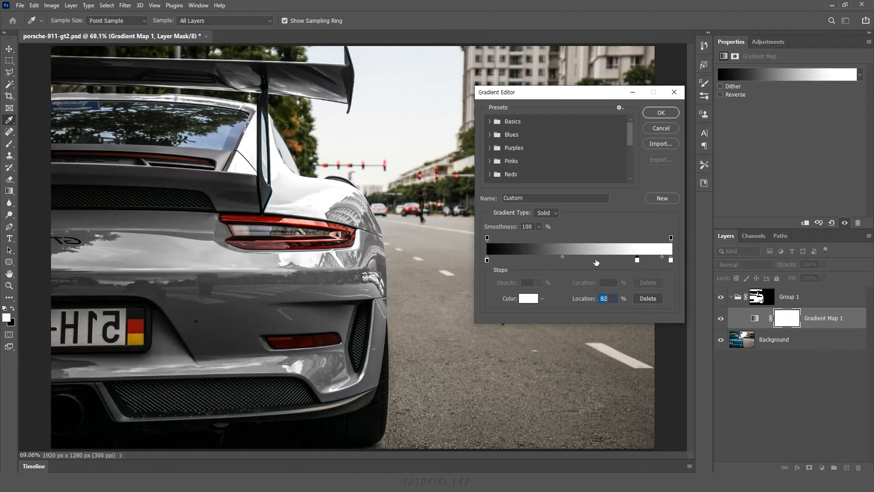
{"action": "left_click_drag", "start_coordinate": [562, 258], "coordinate": [521, 257]}
{"action": "left_click_drag", "start_coordinate": [637, 260], "coordinate": [618, 260]}
{"action": "left_click_drag", "start_coordinate": [517, 257], "coordinate": [525, 257]}
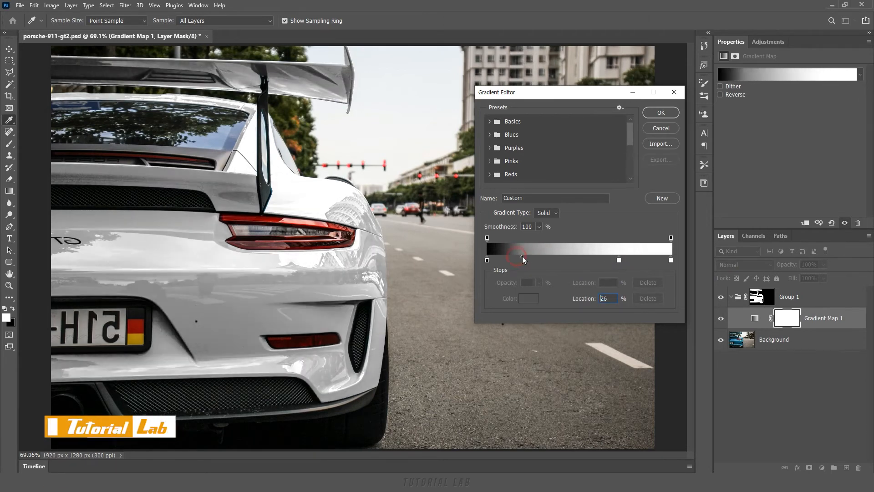
{"action": "left_click_drag", "start_coordinate": [618, 260], "coordinate": [632, 260]}
{"action": "left_click_drag", "start_coordinate": [531, 257], "coordinate": [527, 257]}
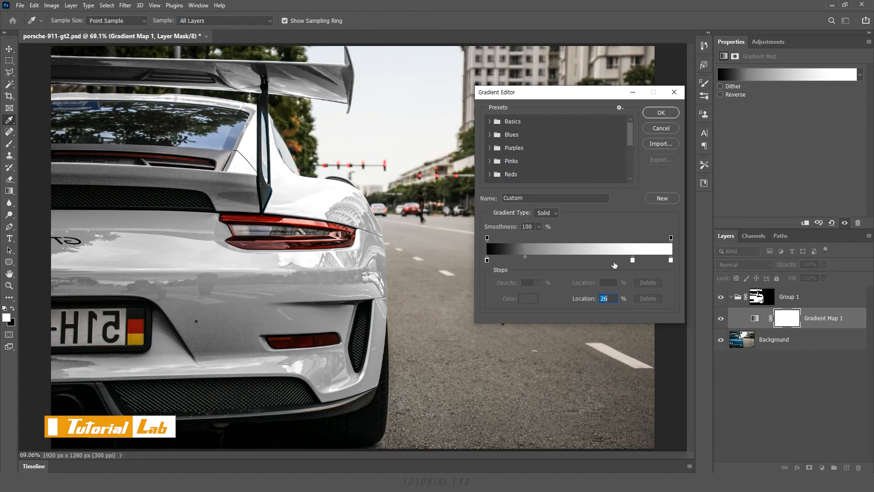
Step: Change the middle white stop at 79% to orange (ed7f13)
{"action": "left_click", "coordinate": [633, 260]}
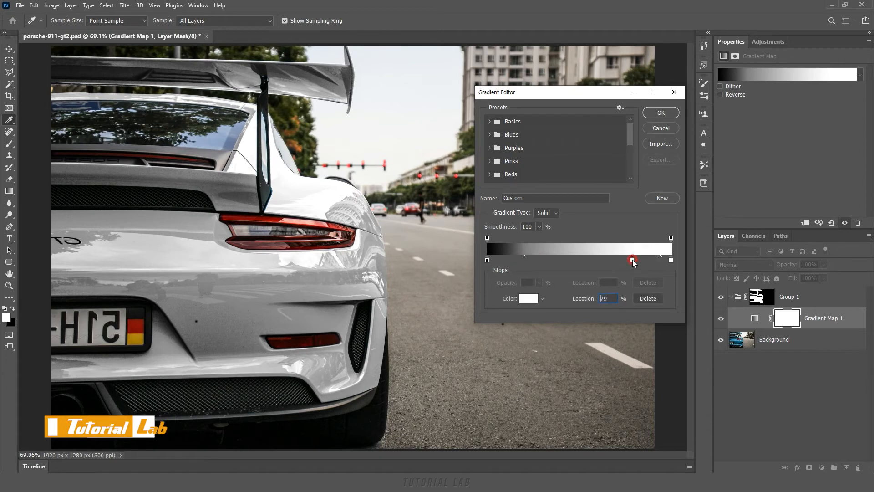
{"action": "left_click", "coordinate": [535, 299]}
{"action": "left_click", "coordinate": [706, 231]}
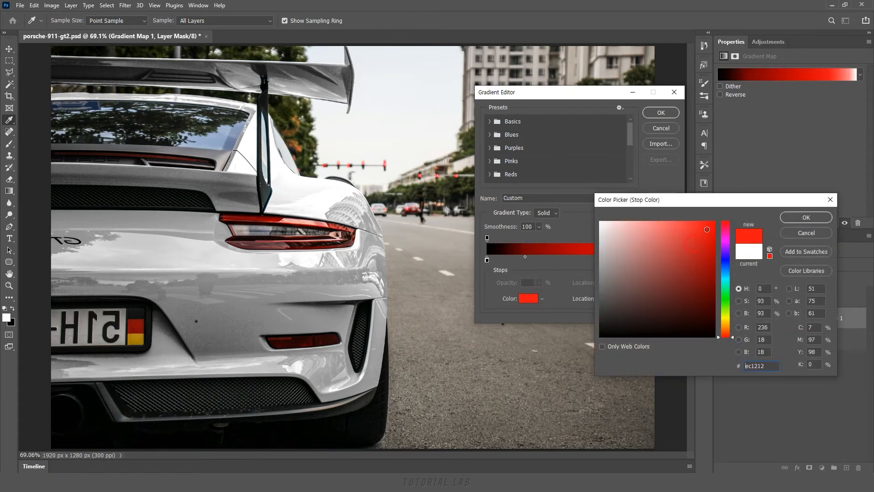
{"action": "left_click_drag", "start_coordinate": [727, 337], "coordinate": [733, 329]}
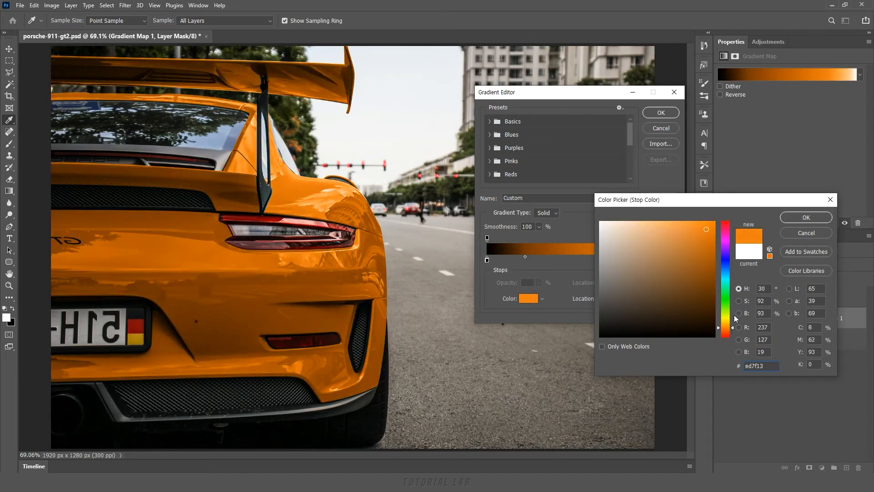
{"action": "left_click", "coordinate": [806, 218]}
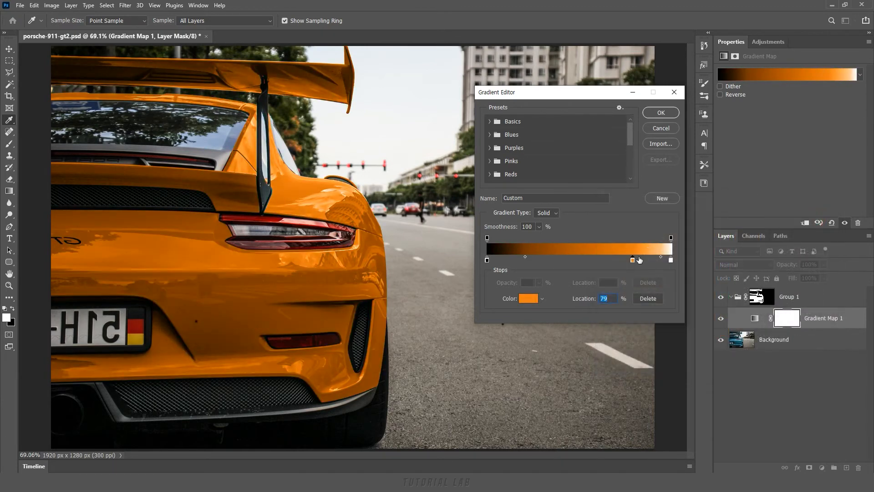
Step: Move the orange stop to 51% and center the midpoints on both sides, with the one toward white at 50%
{"action": "left_click_drag", "start_coordinate": [632, 260], "coordinate": [581, 260]}
{"action": "mouse_move", "coordinate": [511, 257]}
{"action": "left_mouse_down"}
{"action": "mouse_move", "coordinate": [549, 257]}
{"action": "mouse_move", "coordinate": [520, 257]}
{"action": "left_mouse_up"}
{"action": "mouse_move", "coordinate": [625, 258]}
{"action": "left_mouse_down"}
{"action": "mouse_move", "coordinate": [610, 258]}
{"action": "mouse_move", "coordinate": [644, 256]}
{"action": "mouse_move", "coordinate": [626, 256]}
{"action": "left_mouse_up"}
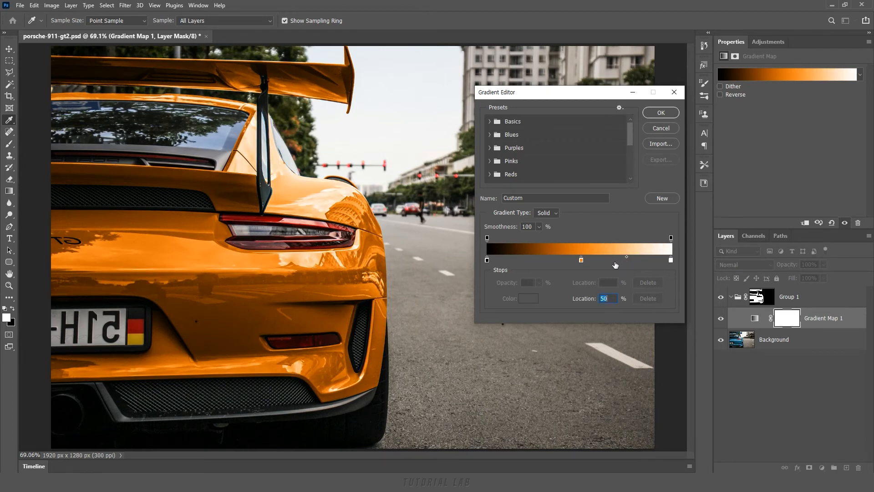
Step: Recolor the middle orange stop to yellow (edd613) and apply the edited gradient
{"action": "left_click", "coordinate": [581, 261]}
{"action": "left_click", "coordinate": [530, 298]}
{"action": "left_click_drag", "start_coordinate": [731, 206], "coordinate": [629, 214]}
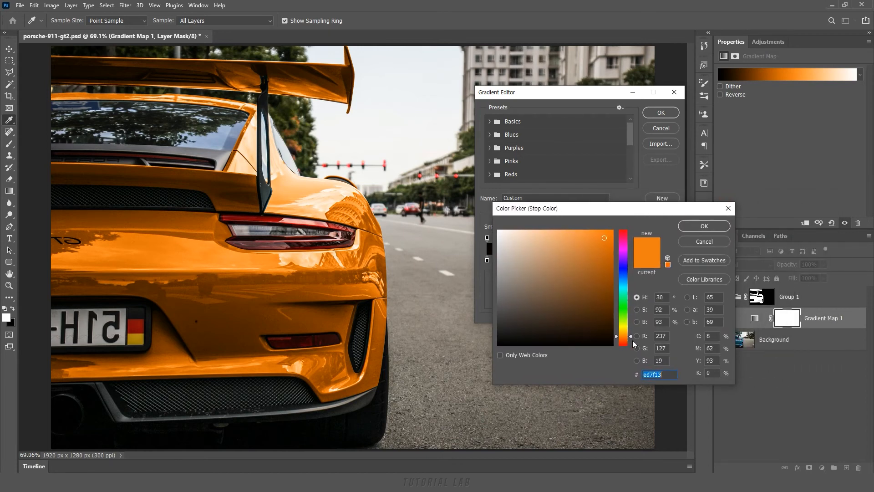
{"action": "left_click", "coordinate": [630, 326]}
{"action": "mouse_move", "coordinate": [630, 325]}
{"action": "left_mouse_down"}
{"action": "mouse_move", "coordinate": [632, 232]}
{"action": "mouse_move", "coordinate": [632, 329]}
{"action": "left_mouse_up"}
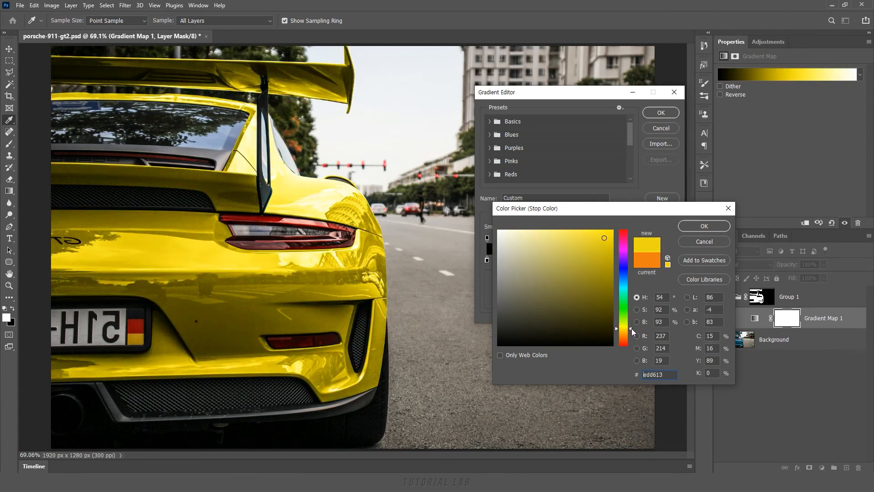
{"action": "left_click", "coordinate": [706, 226]}
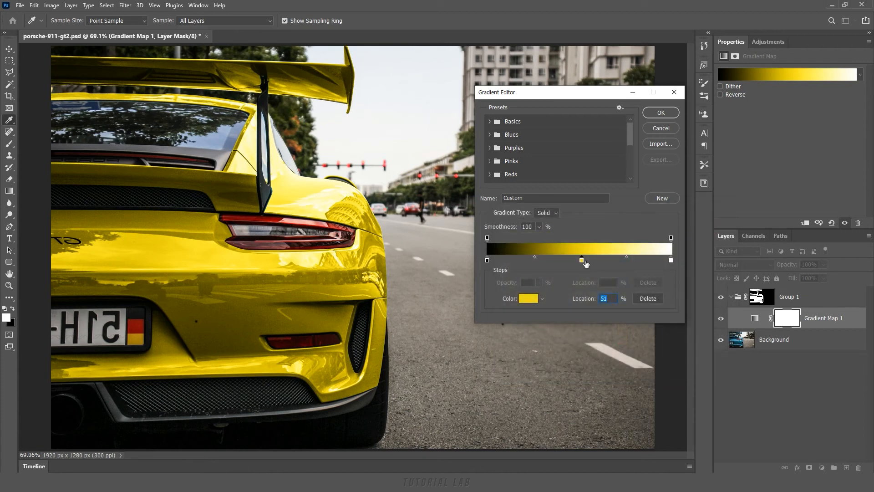
{"action": "left_click", "coordinate": [663, 115]}
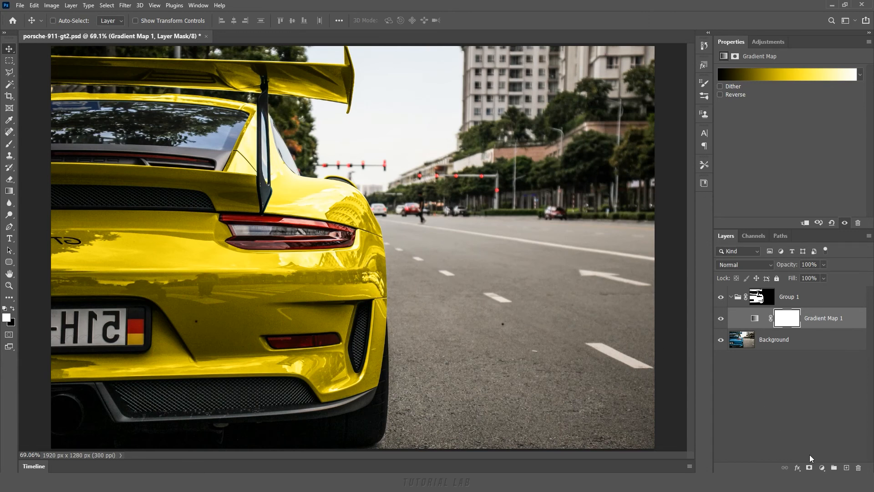
Step: Add a Levels adjustment layer above the Gradient Map inside Group 1 and set its midtone input to 1.49
{"action": "left_click", "coordinate": [822, 468]}
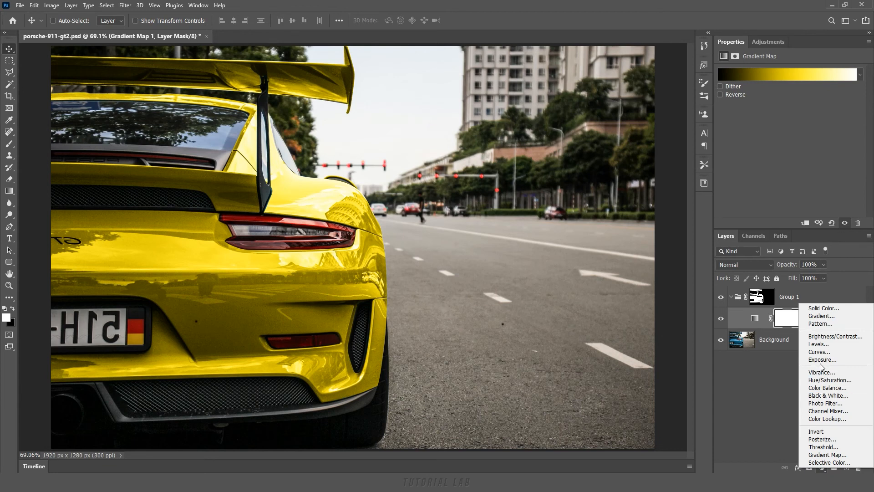
{"action": "left_click", "coordinate": [831, 344]}
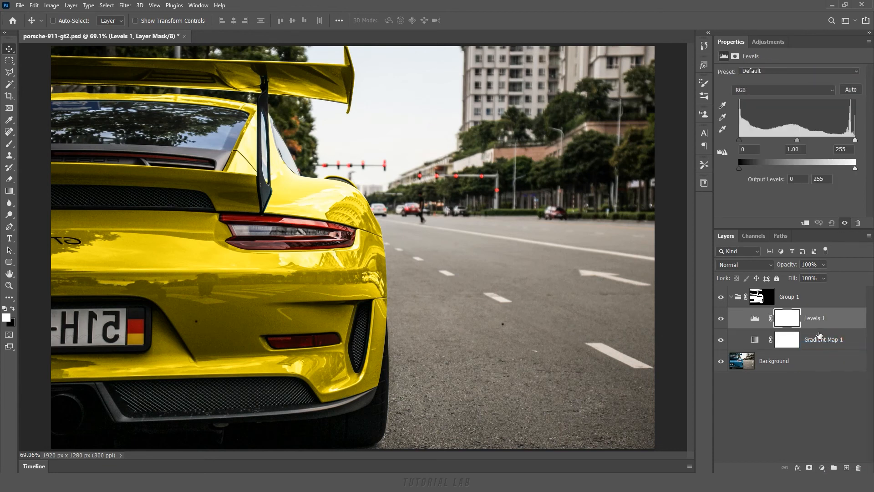
{"action": "left_click_drag", "start_coordinate": [797, 140], "coordinate": [782, 140]}
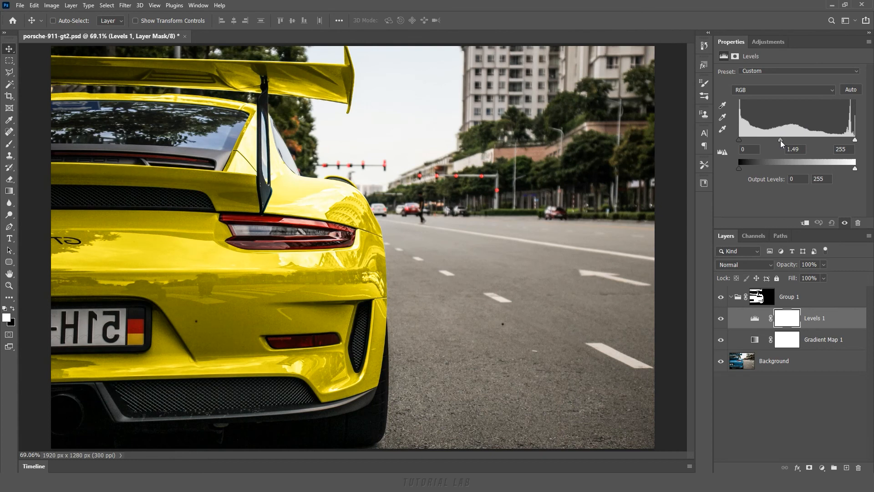
{"action": "left_click_drag", "start_coordinate": [780, 140], "coordinate": [780, 140]}
Step: Toggle the visibility of Group 1 off and on to compare the recolored car with the original
{"action": "left_click", "coordinate": [721, 298]}
{"action": "left_click", "coordinate": [722, 298]}
{"action": "left_click", "coordinate": [722, 297]}
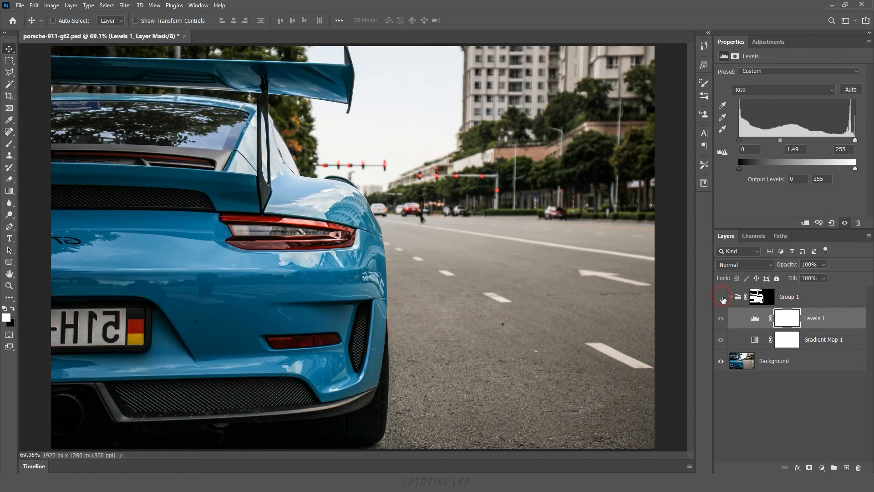
{"action": "left_click", "coordinate": [721, 297]}
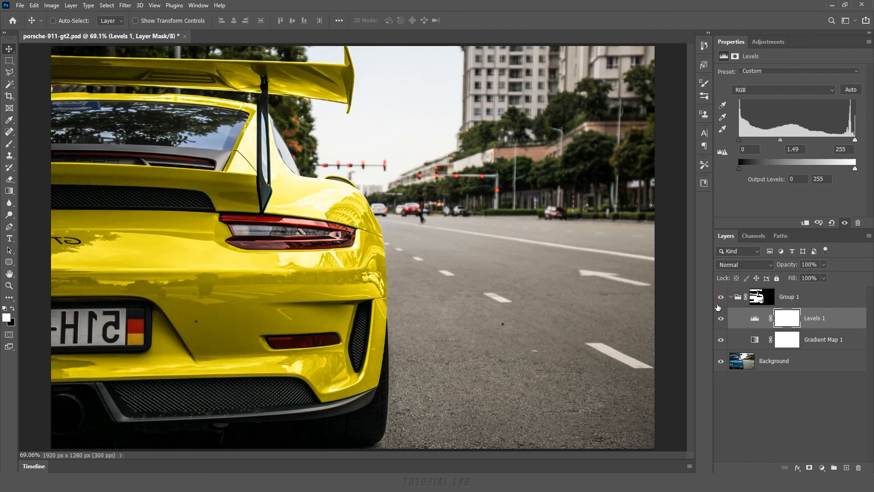